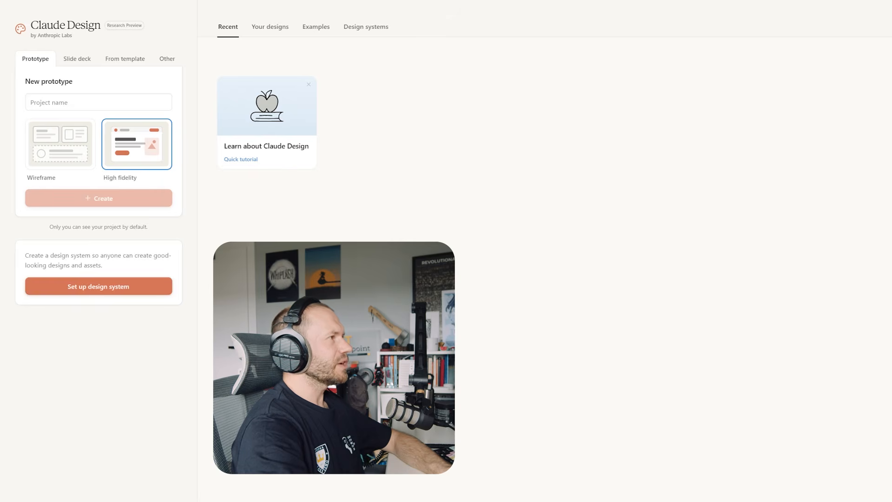
Start setting up a design system and link the local cttp-website code folder, allowing access to its files
left_click(122, 283)
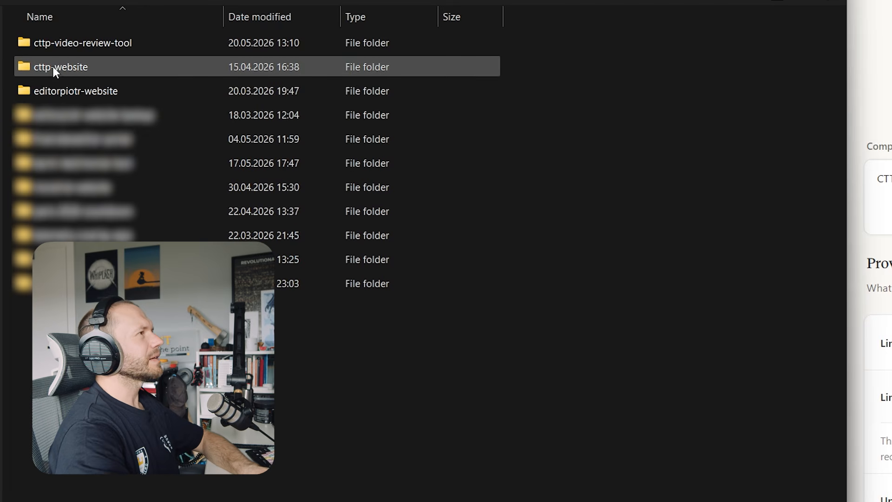
left_click(70, 67)
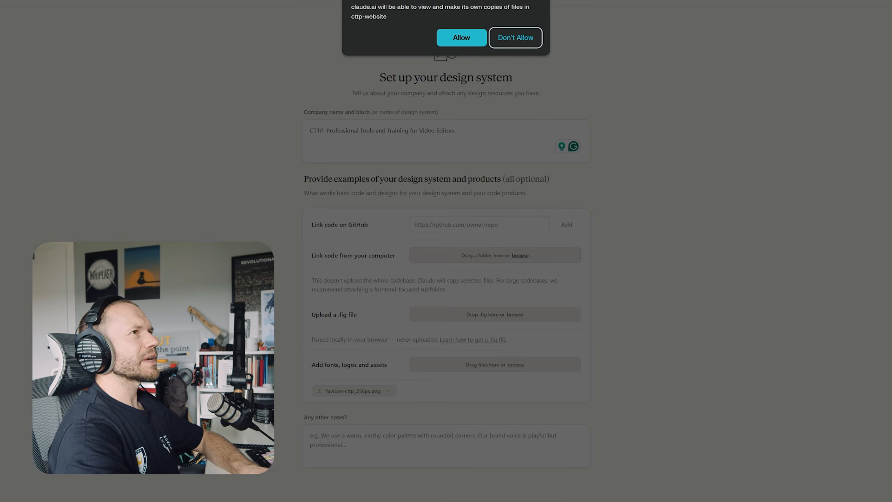
left_click(478, 41)
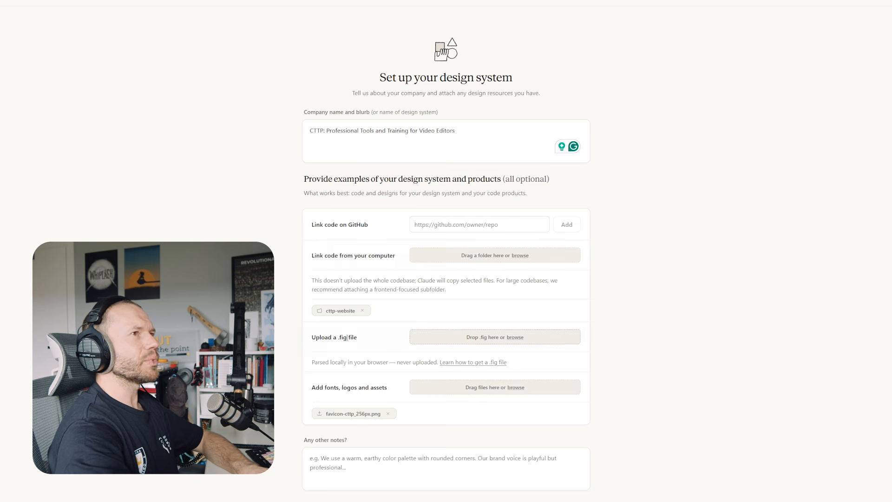
Continue past the design system form and its notes, and generate the design system
left_click(330, 457)
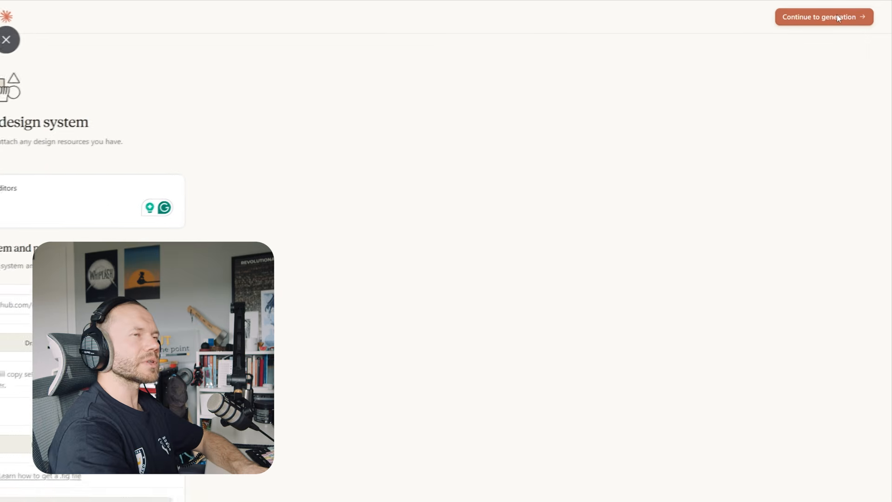
left_click(839, 17)
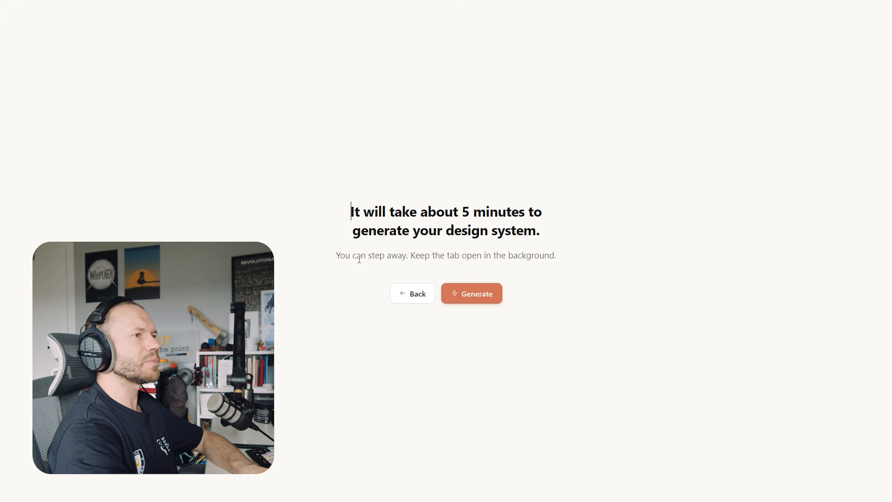
left_click(472, 295)
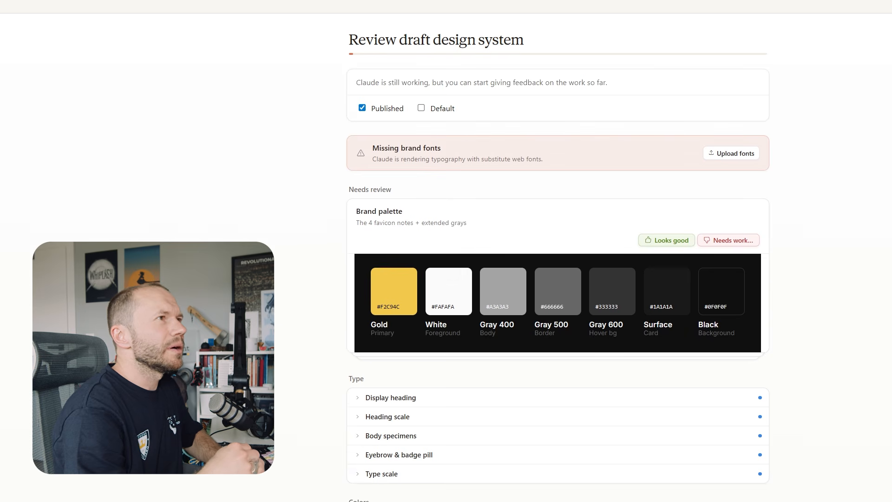
Upload the missing brand fonts to the draft design system
left_click(746, 158)
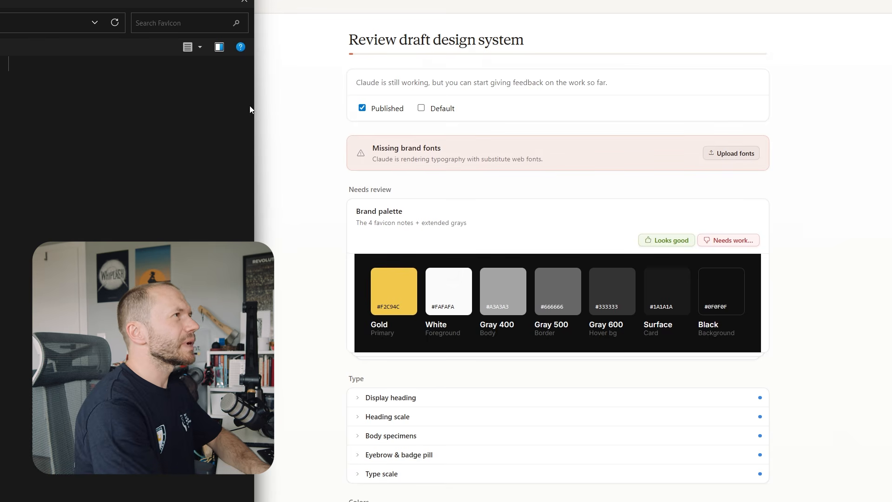
left_click_drag(120, 2, 207, 111)
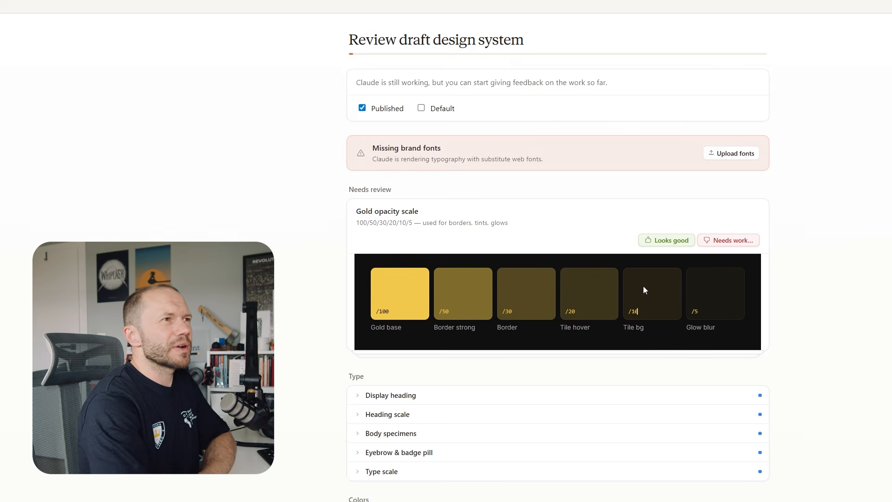
Submit the feedback "darker versions are a bit too dark" for the Gold opacity scale and approve its regenerated version
left_click(732, 240)
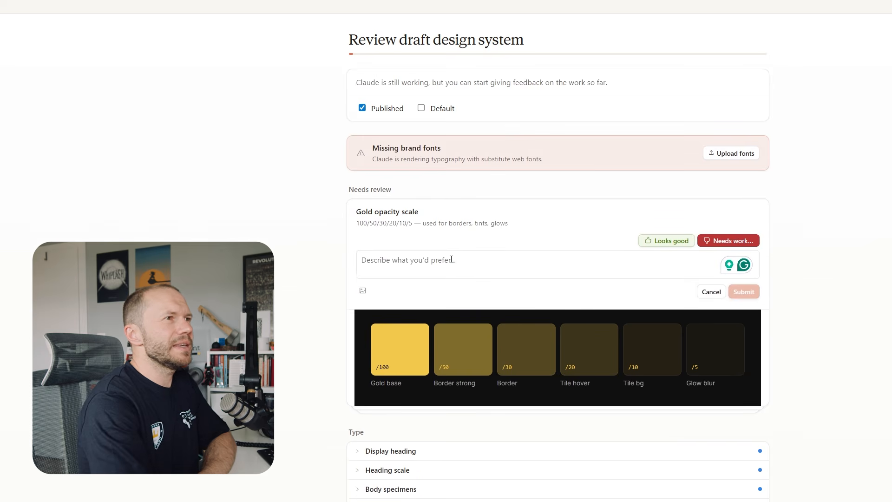
type("darker versions are a bit too dark")
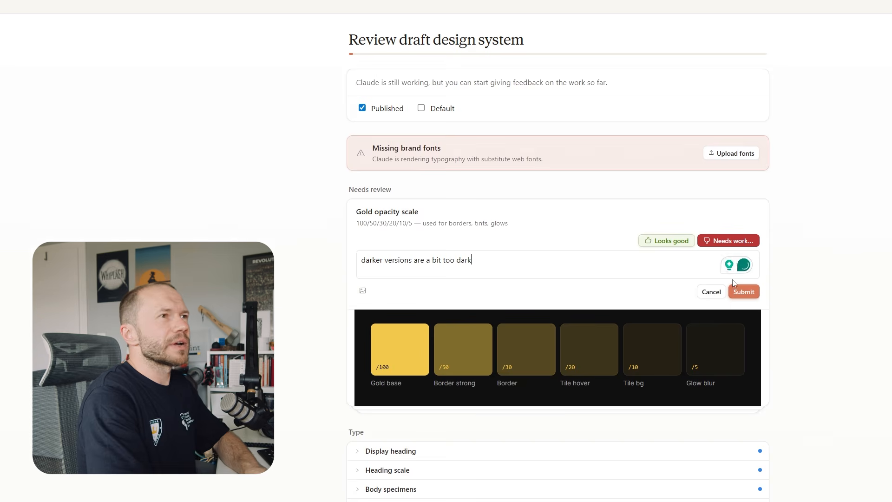
left_click(743, 241)
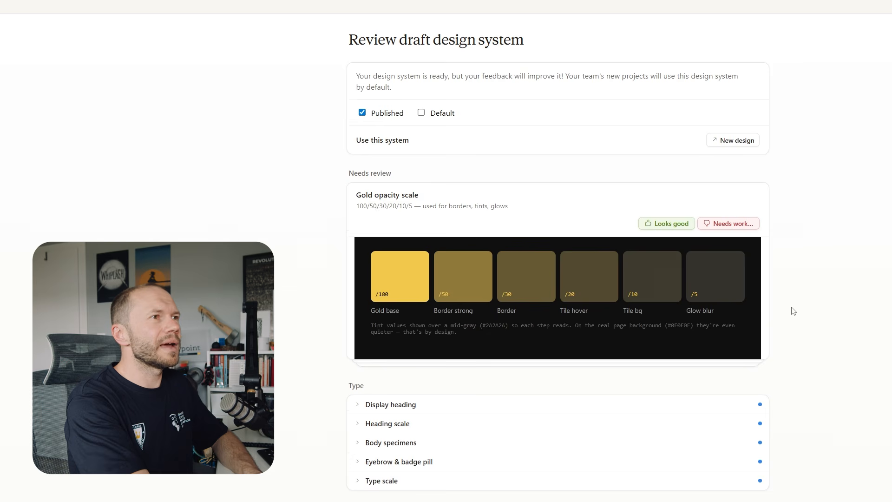
left_click(683, 227)
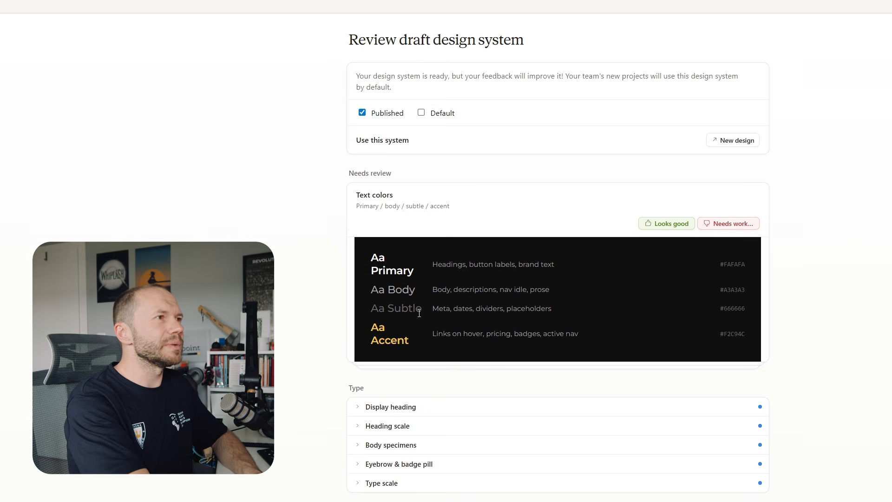
Flag Text colors as needing work and submit "I think that Body and Subtle need to be slightly brighter"
left_click_drag(388, 287, 424, 311)
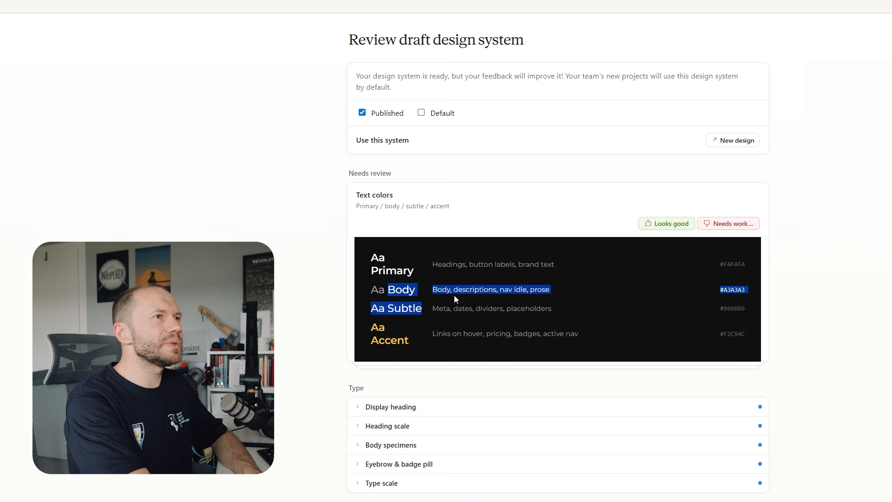
left_click(415, 291)
left_click(730, 224)
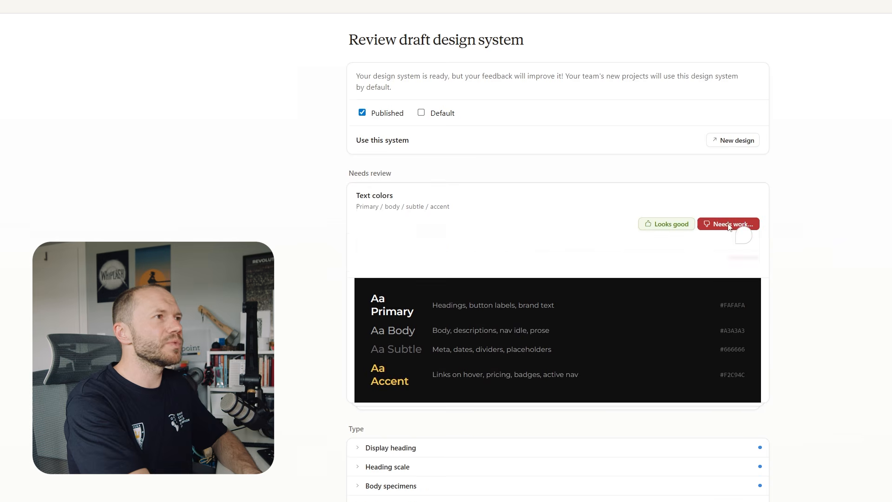
type("I think that Body and Subtle need to be slightly brighter")
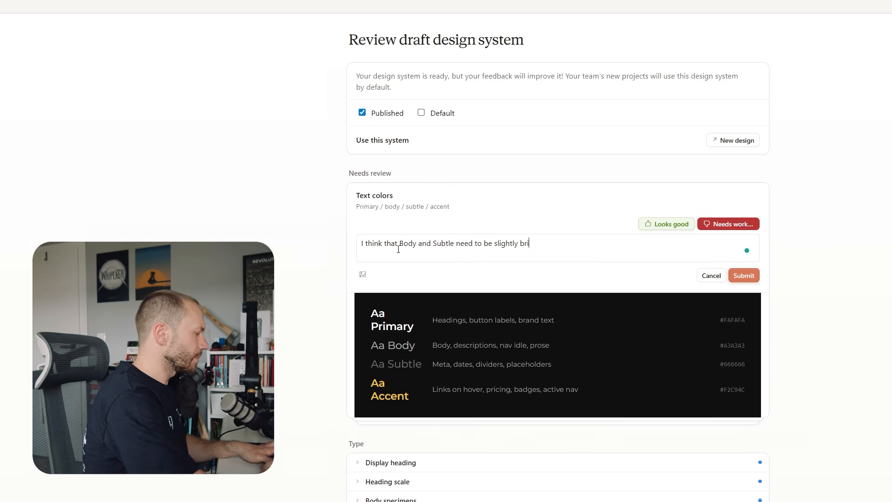
left_click(744, 276)
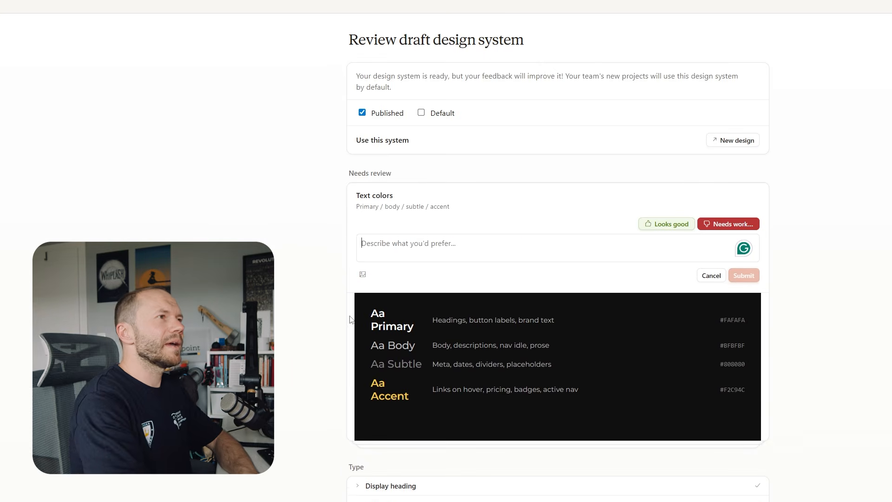
Submit "Body and Subtle are still slightly too dark" for Text colors and approve the regenerated version
type("Body and subtle are still to")
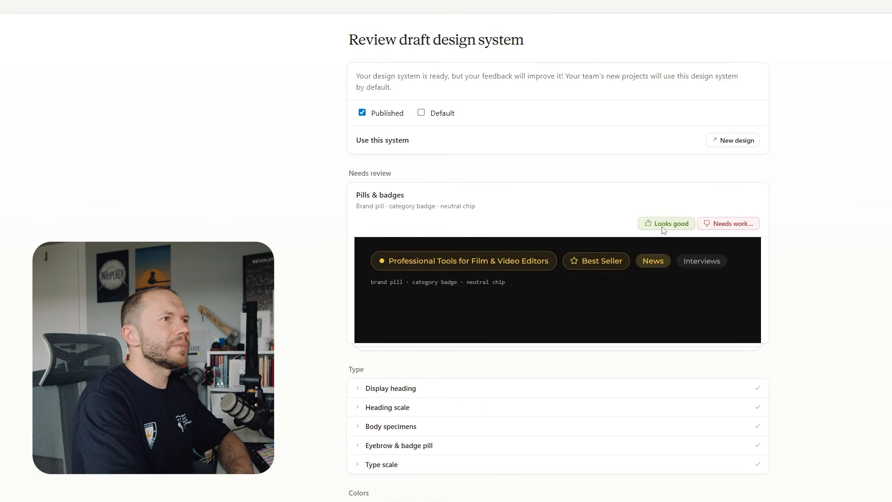
left_click(664, 226)
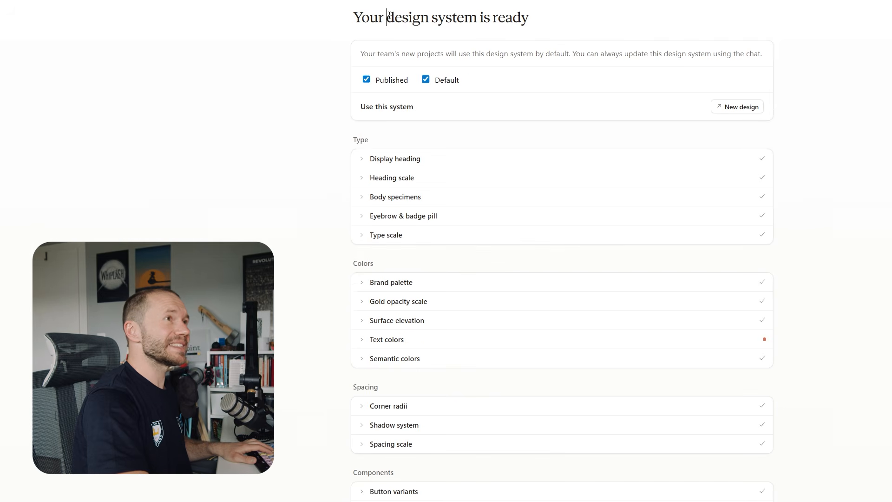
left_click_drag(387, 17, 477, 18)
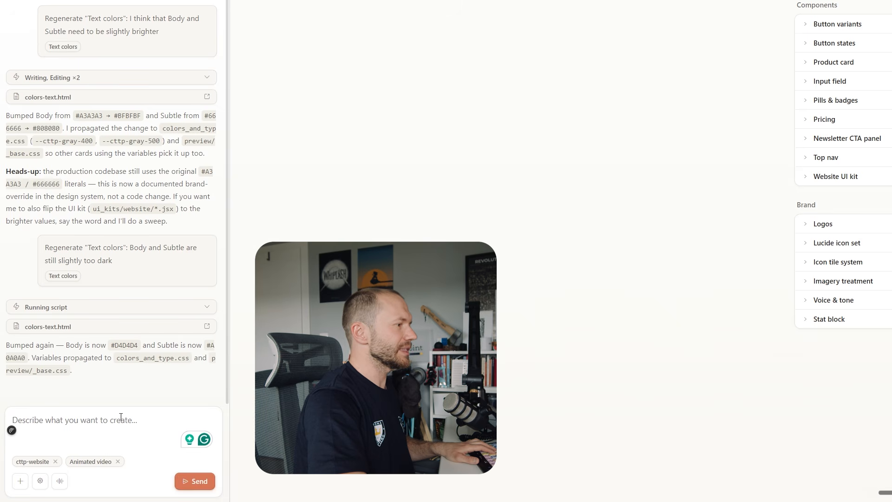
Remove the Animated video skill from the prompt and attach it again
left_click(118, 461)
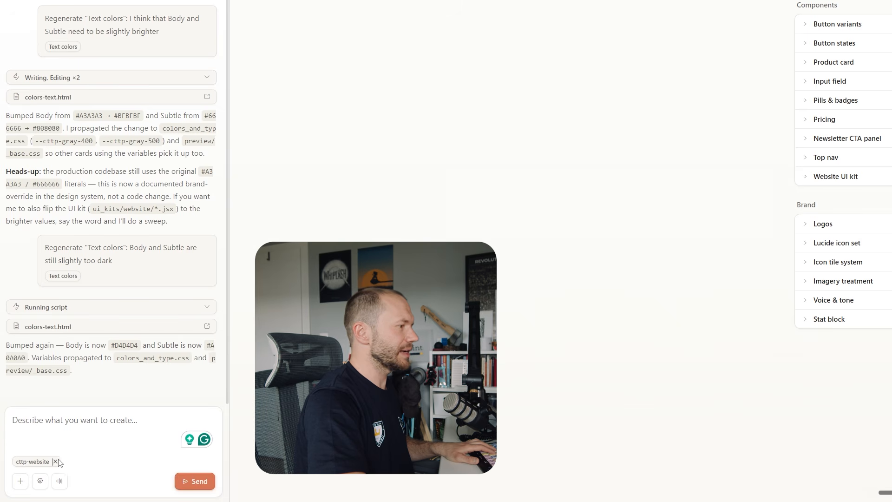
left_click(20, 481)
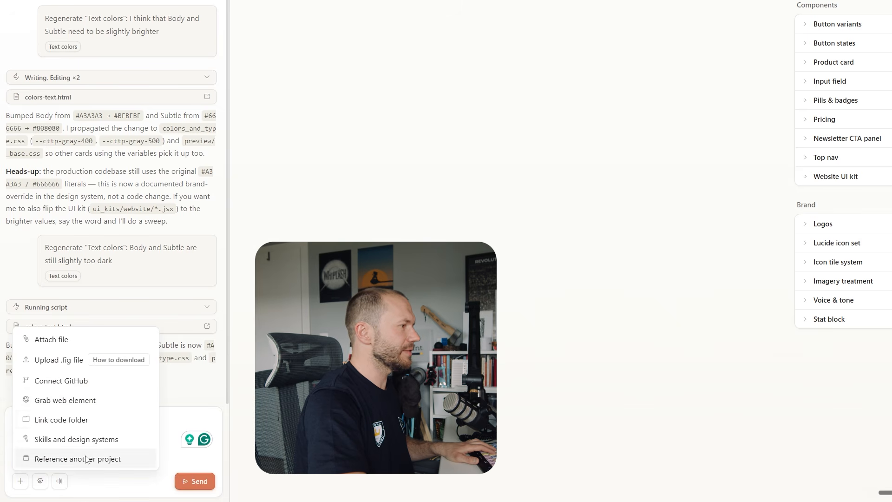
left_click(49, 440)
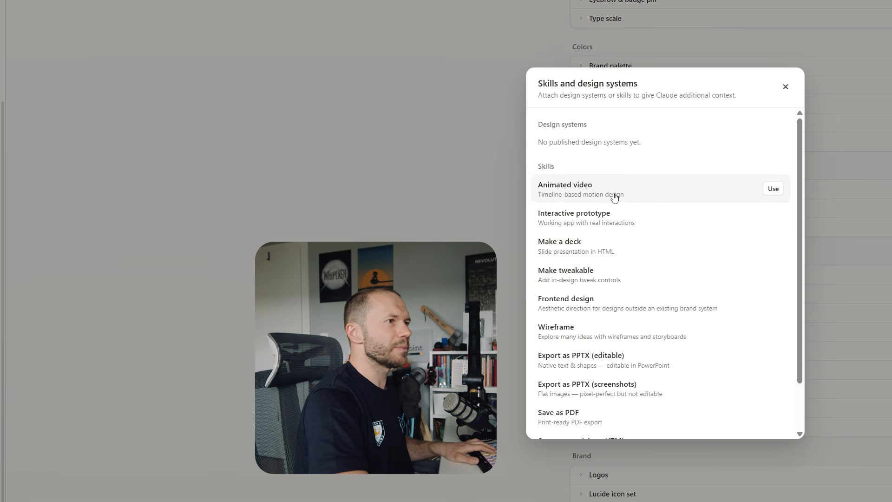
left_click(774, 188)
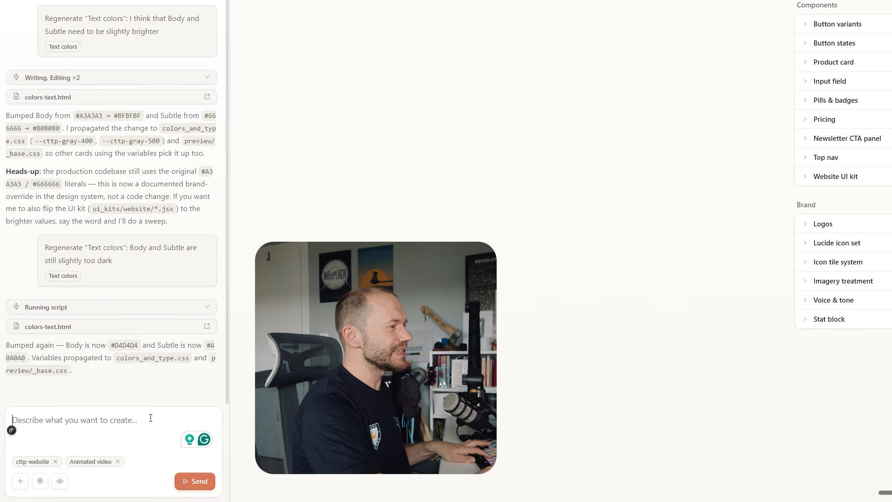
type("https://cuttothepoint.com/ai-editor/")
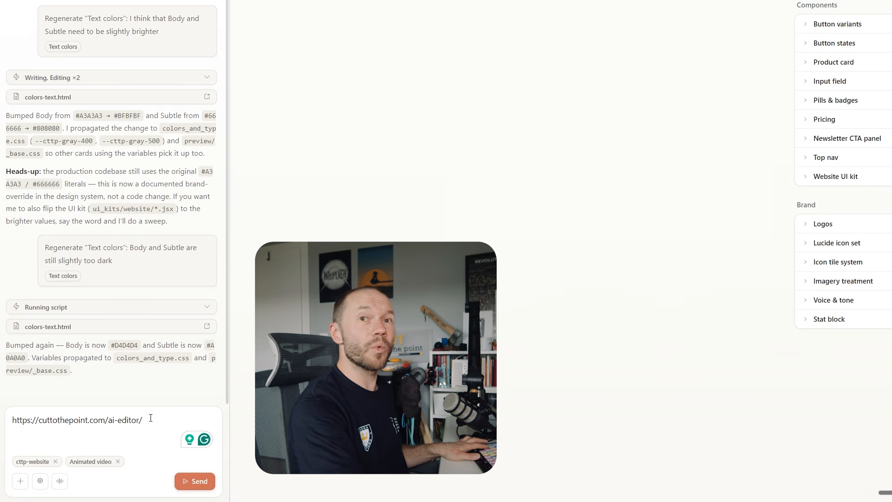
key("Home")
key("shift+Return")
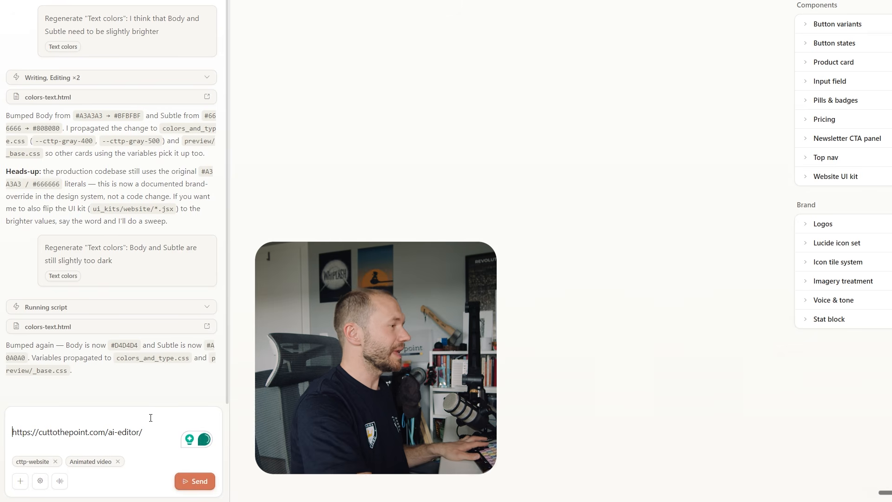
key("Up")
type("Using this website as a")
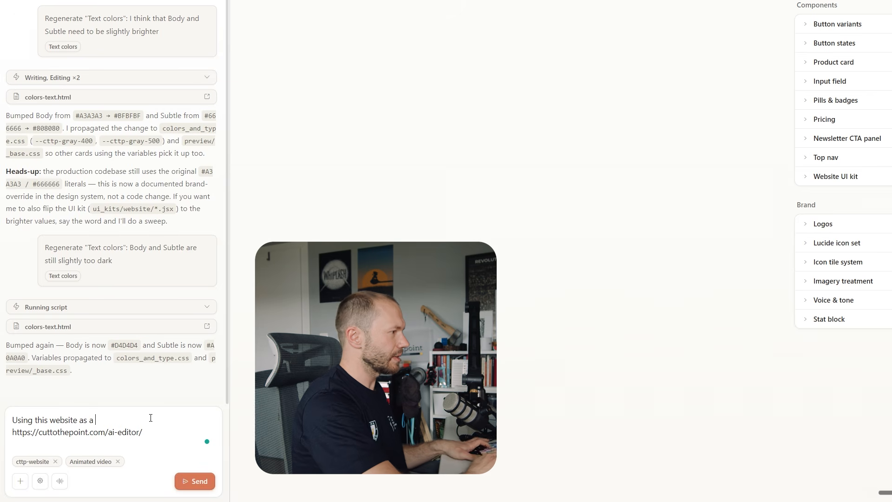
type(" reference, anima")
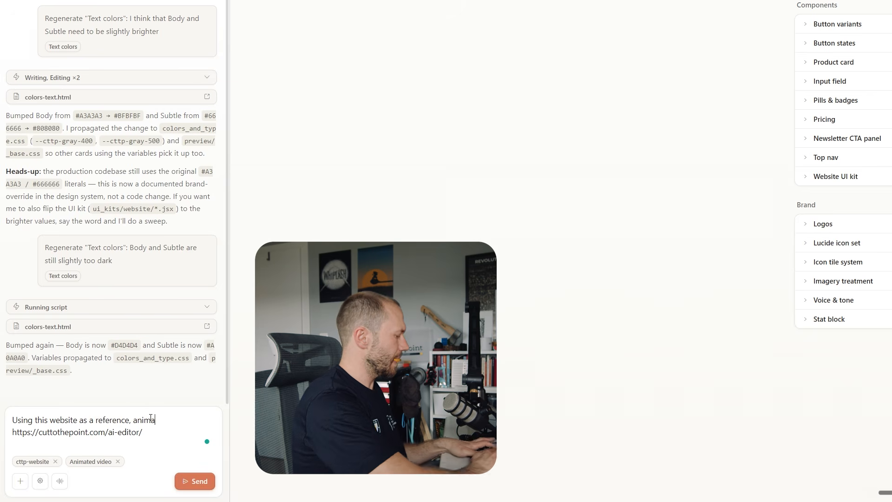
type("te the Steps of how the AI plugin works. I wan")
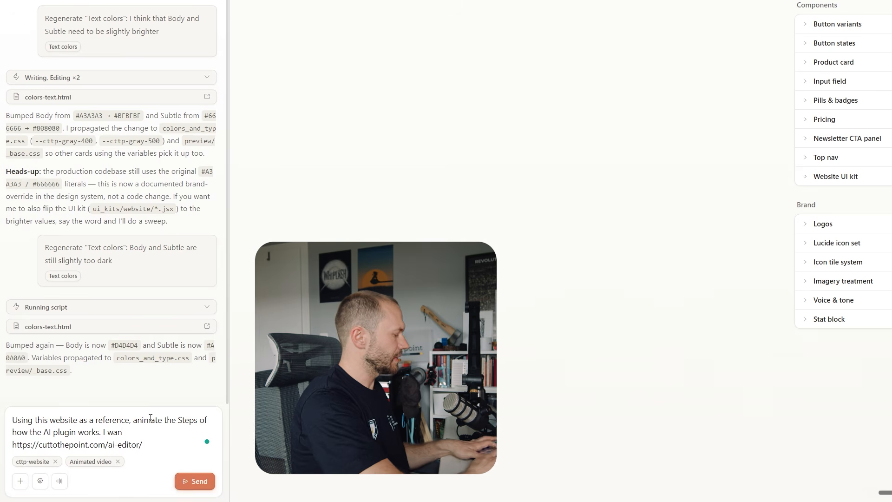
Add "I want the graphic or the plugin to be visible on the side throughout." to the prompt and send it
type("gra")
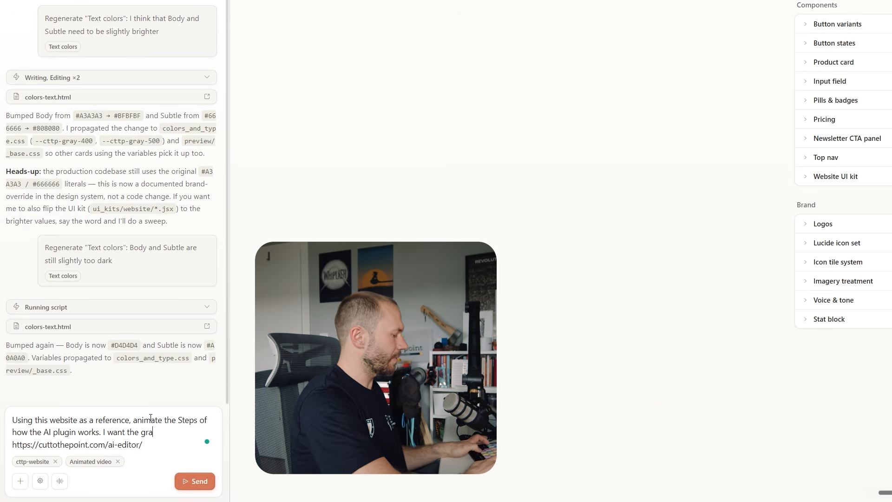
type("phic or t")
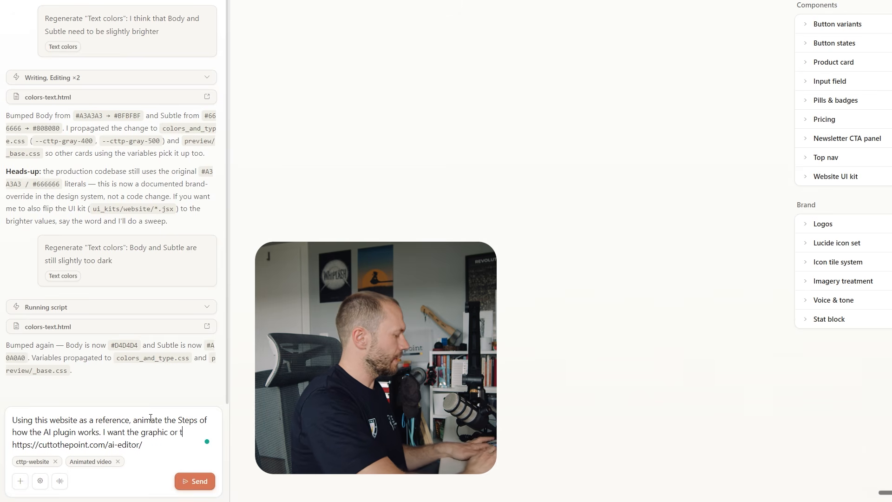
type("he plugin to be visi")
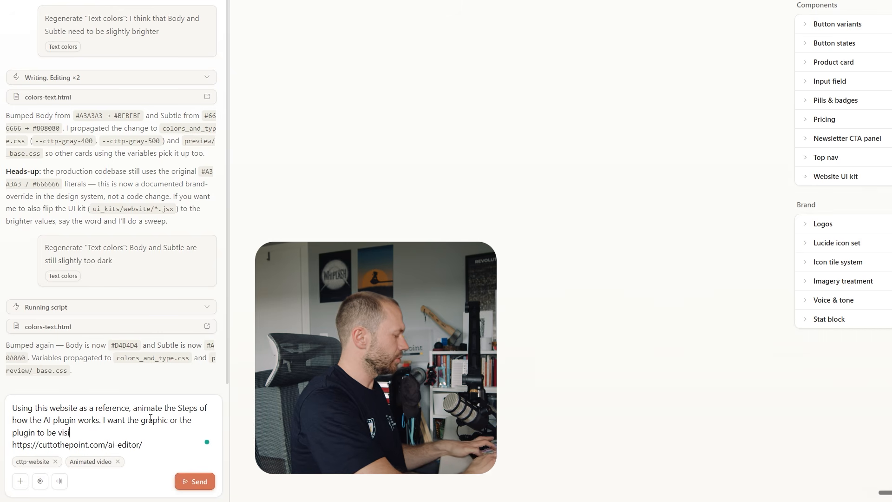
type("ble in the side")
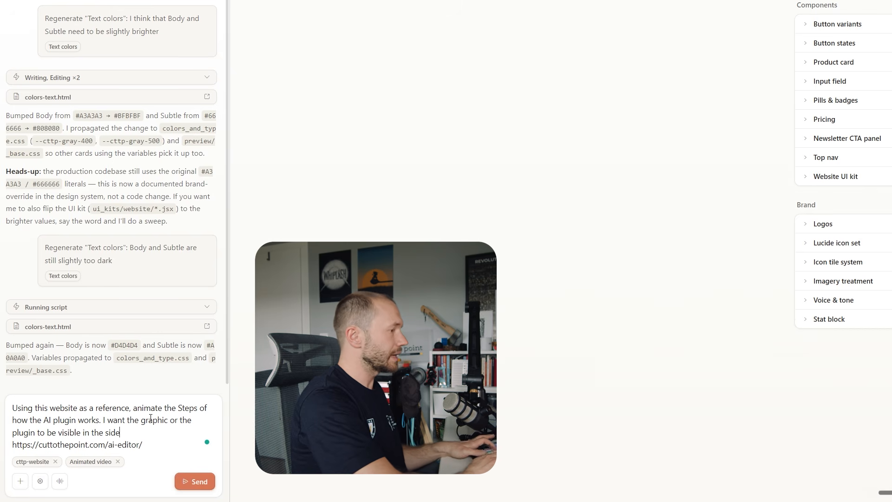
type("throughout.")
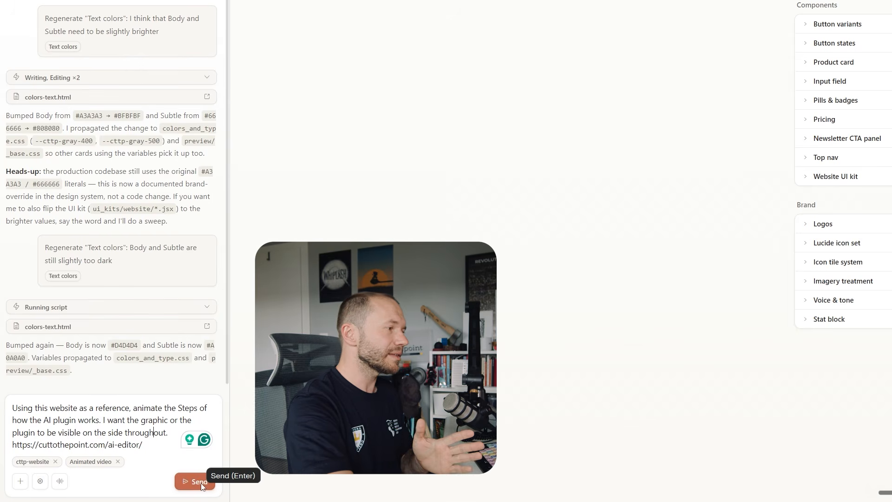
left_click(201, 484)
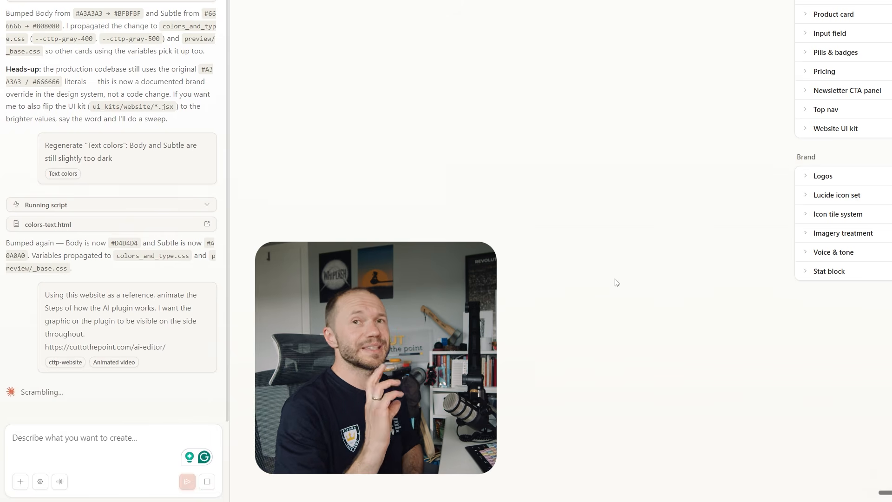